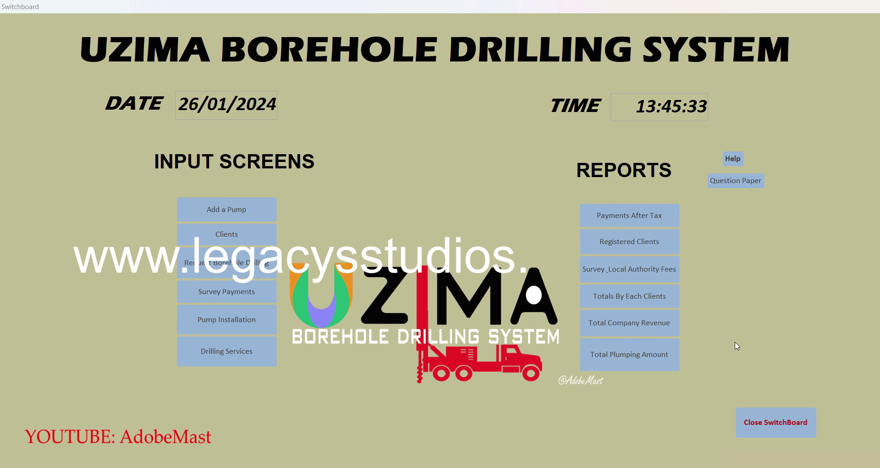
Close the Uzima Borehole Drilling System switchboard form
left_click(791, 421)
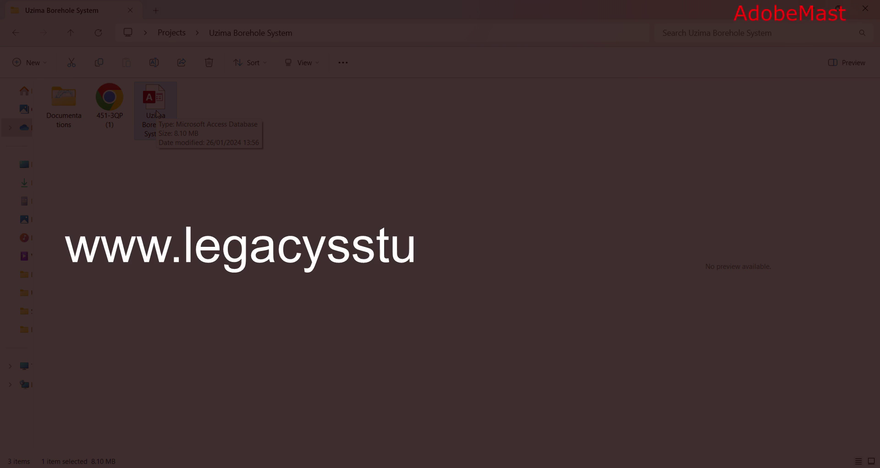
Open the 451-3QP (1) question paper PDF from the Uzima Borehole System folder
double_click(109, 101)
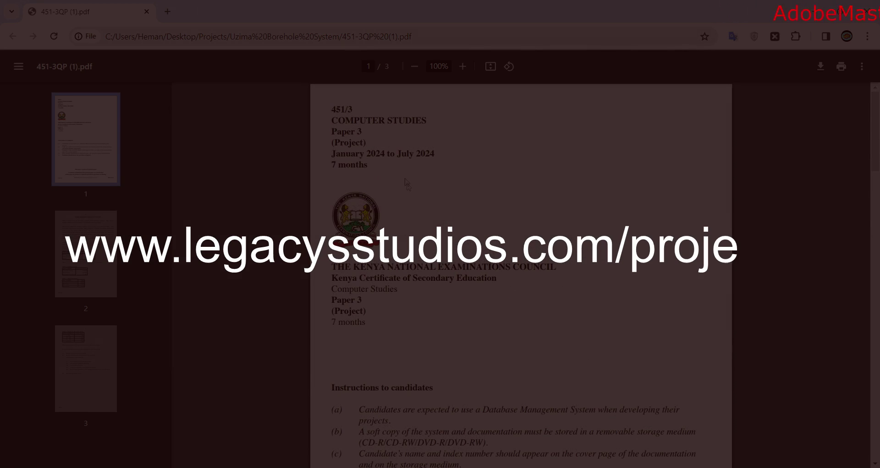
Read the question paper down to system requirements (a) to (d), then return to the project folder
scroll(418, 200, "down", 10)
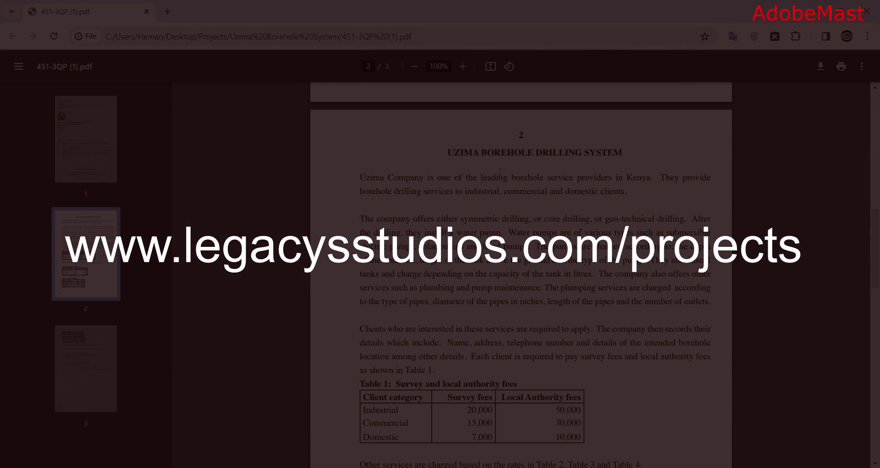
scroll(460, 190, "down", 18)
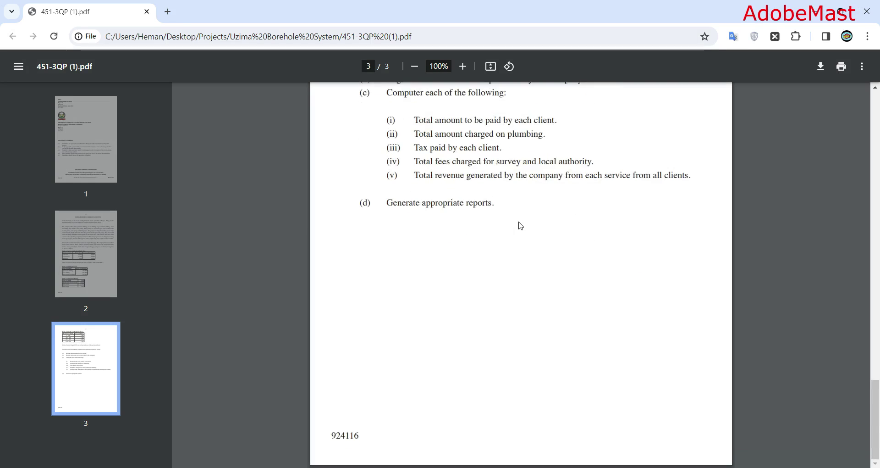
scroll(367, 202, "up", 4)
left_click_drag(382, 233, 596, 379)
left_click(552, 380)
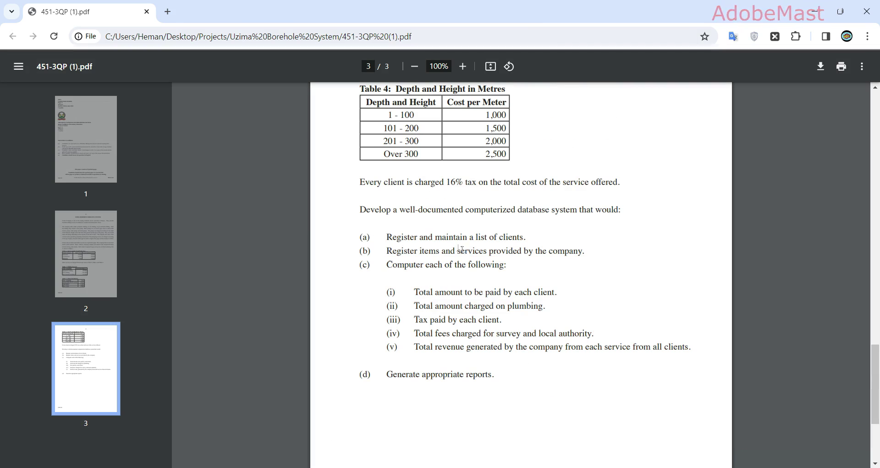
key("alt+Tab")
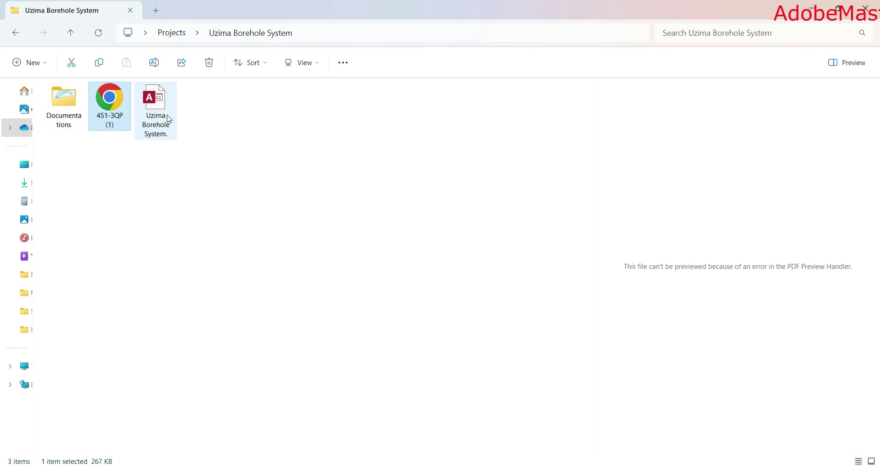
Open the Uzima Borehole System Access database to its switchboard
double_click(167, 113)
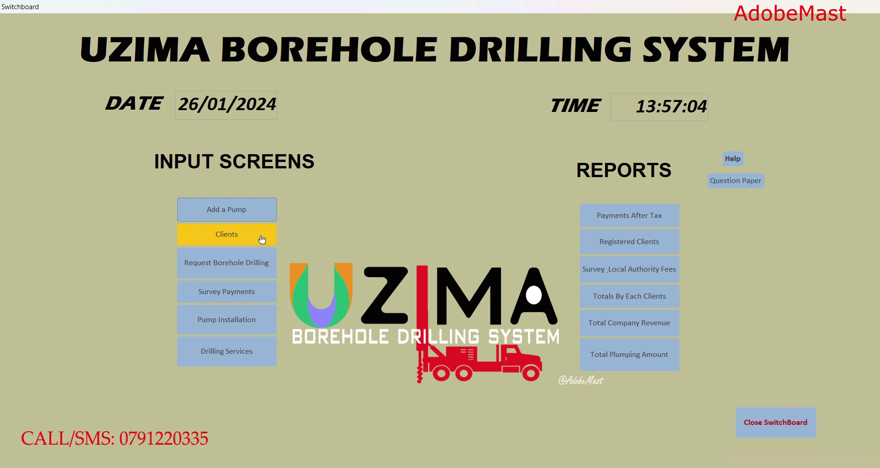
Open the client registration form, reposition it, and browse forward two client records
left_click(262, 239)
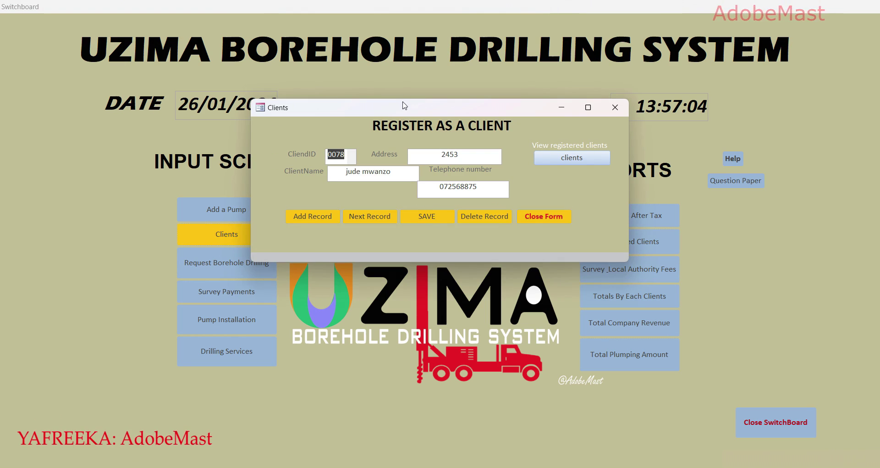
left_click_drag(413, 112, 399, 186)
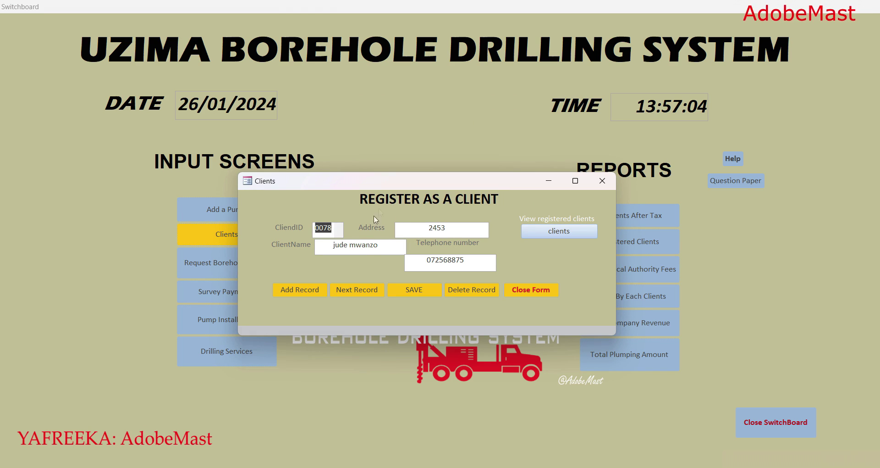
left_click(366, 293)
left_click(366, 293)
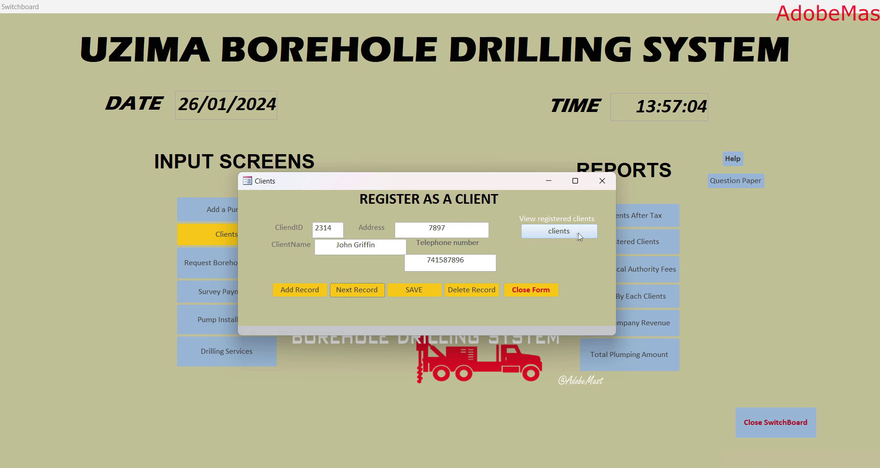
Preview the registered clients report, close it, and start a blank client record
left_click(535, 232)
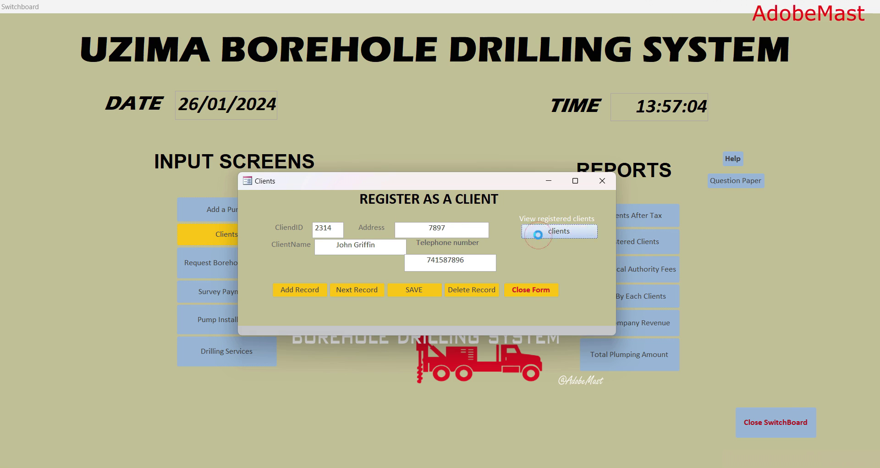
left_click(651, 27)
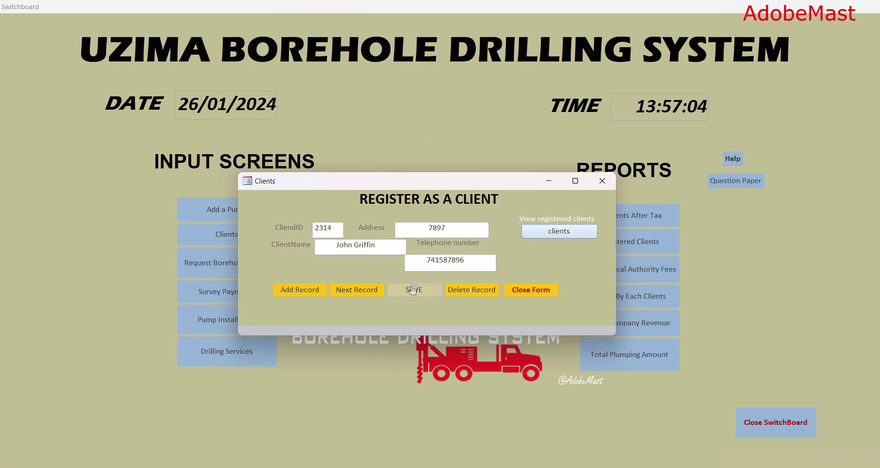
left_click(295, 296)
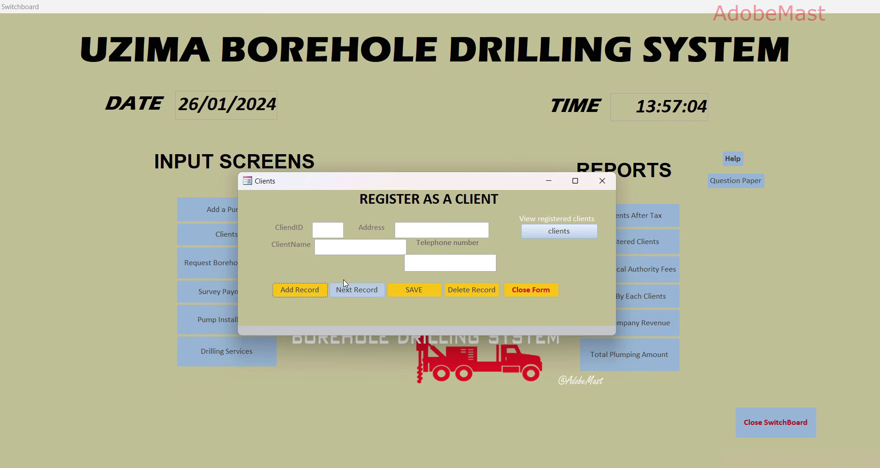
Enter the new client's ID, full name, address and telephone number
left_click(327, 230)
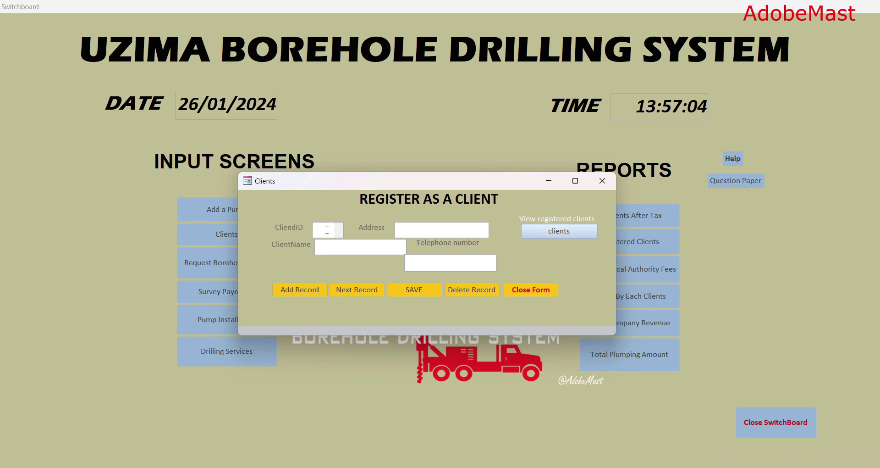
type("0025")
left_click(334, 249)
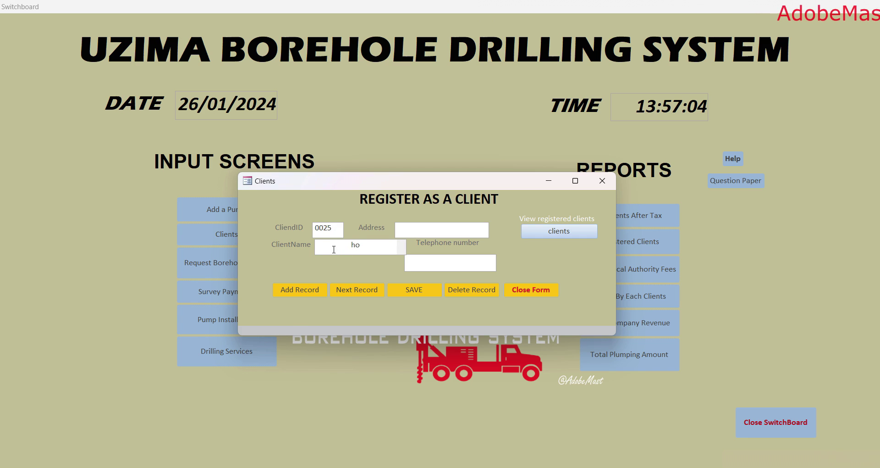
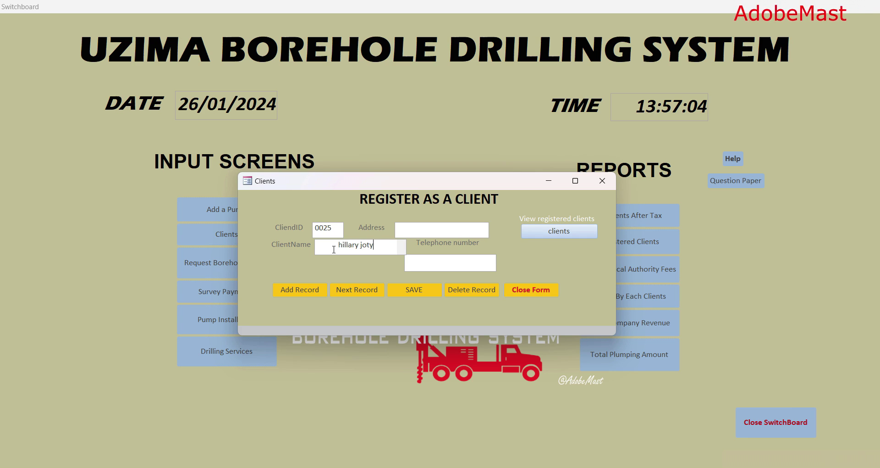
left_click(441, 231)
type("6987")
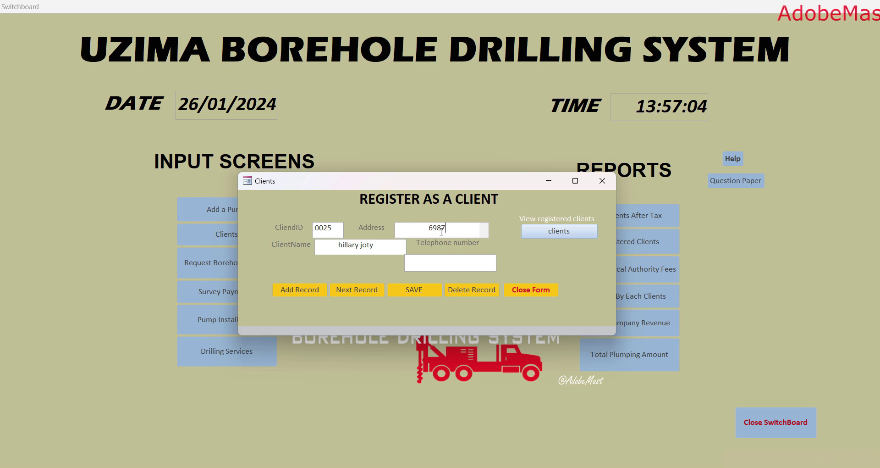
left_click(465, 256)
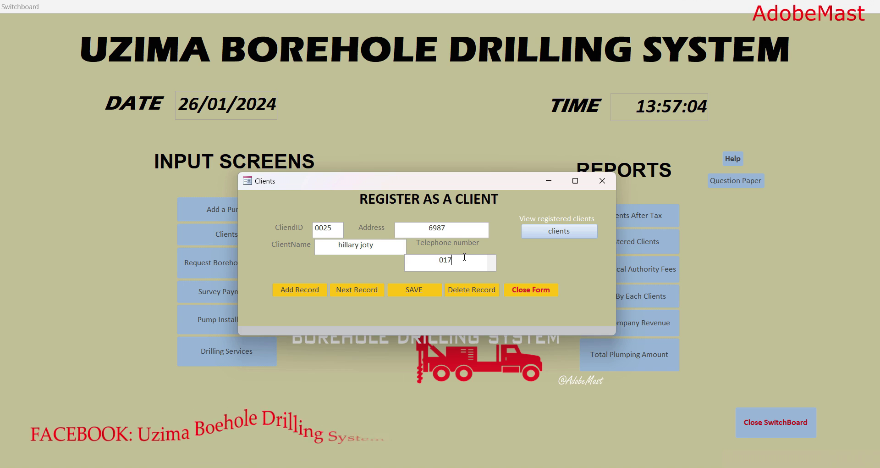
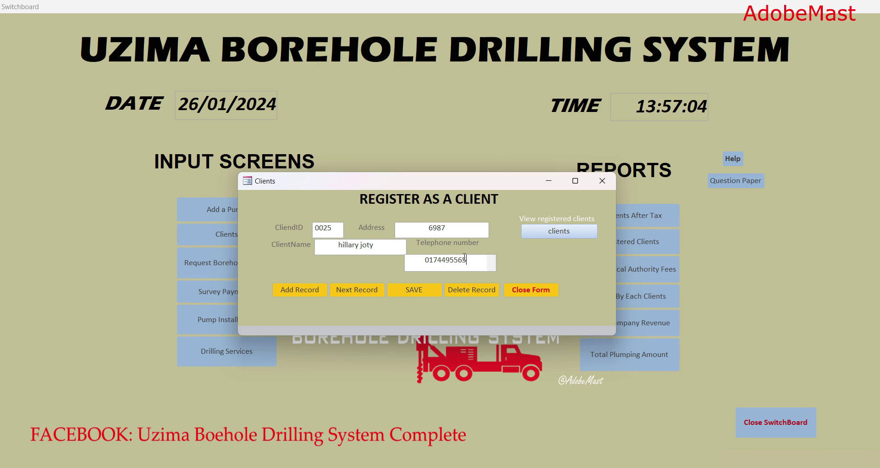
Save the new client record, acknowledge the confirmation, and close the registration form
left_click(417, 298)
left_click(442, 196)
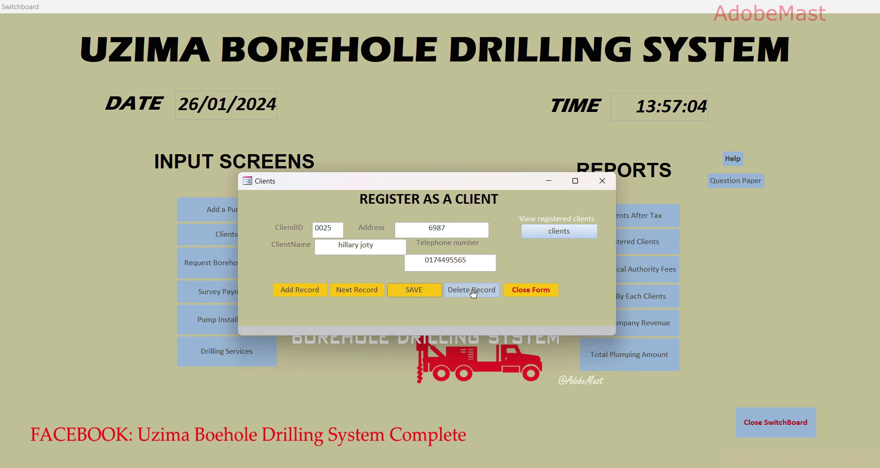
left_click_drag(510, 182, 509, 170)
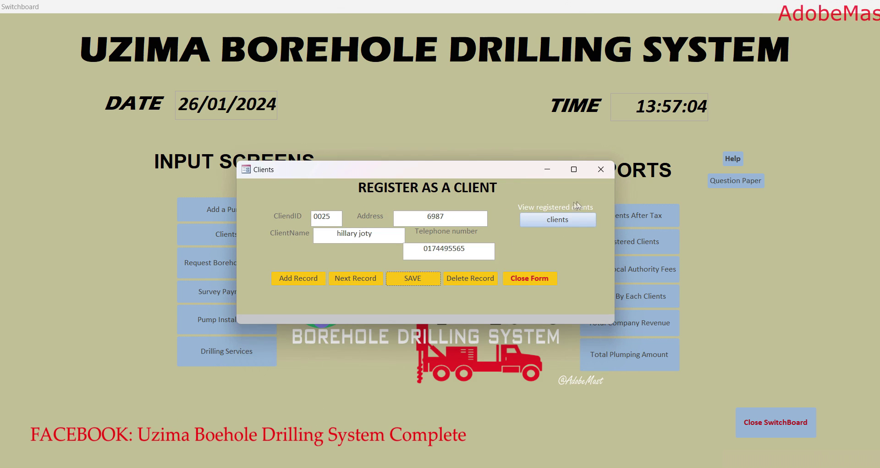
left_click(601, 169)
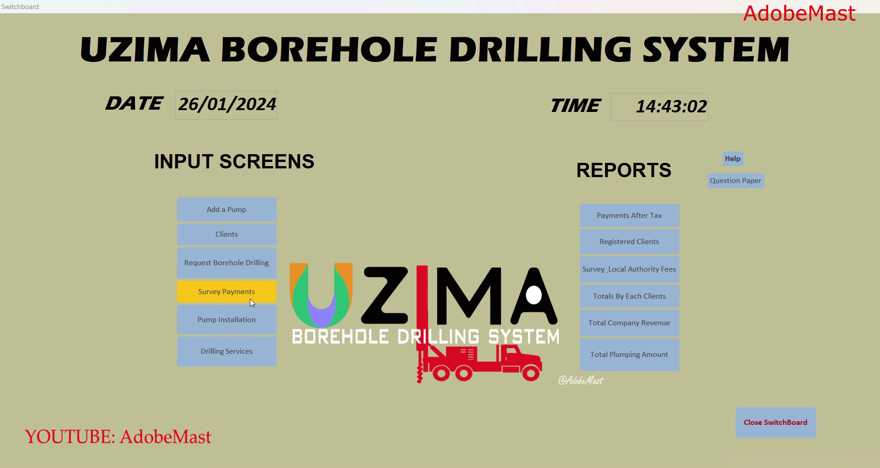
Open the Survey Payments form and move to the next client record
left_click(252, 302)
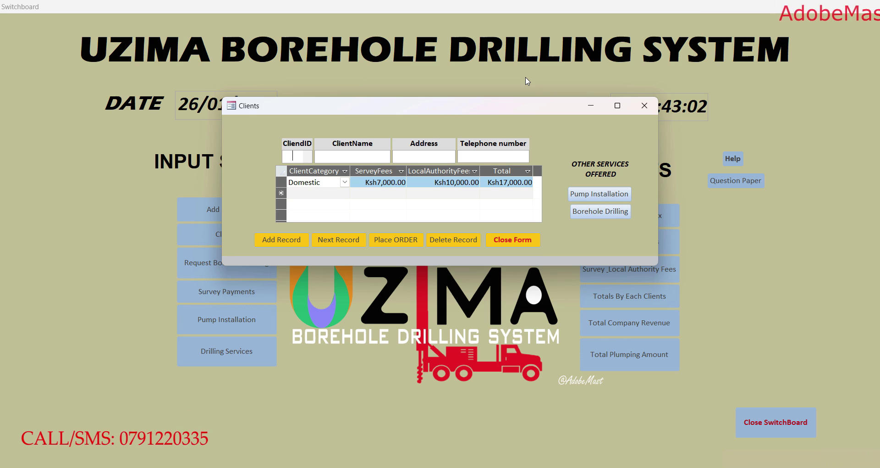
left_click(334, 240)
Advance through the client records to the client needing the survey order
left_click(333, 241)
left_click(334, 240)
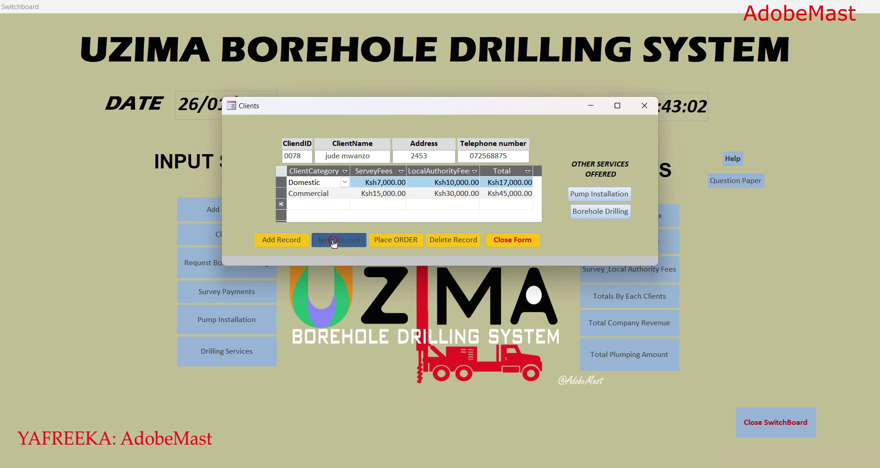
left_click(334, 240)
left_click(334, 241)
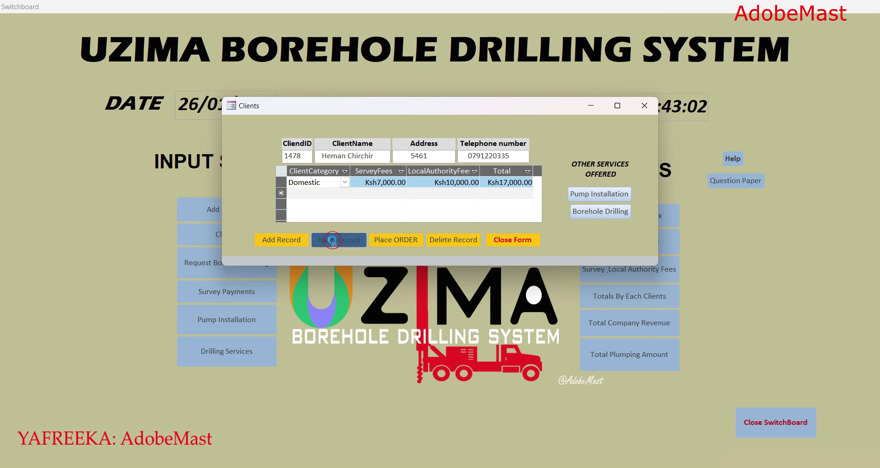
left_click(334, 241)
left_click(334, 241)
left_click(333, 240)
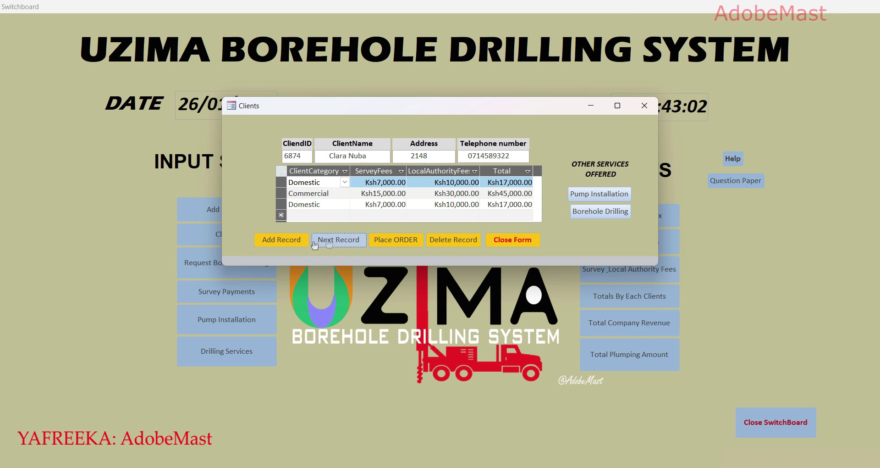
left_click(332, 243)
left_click(331, 244)
left_click(330, 245)
left_click(330, 245)
left_click(331, 245)
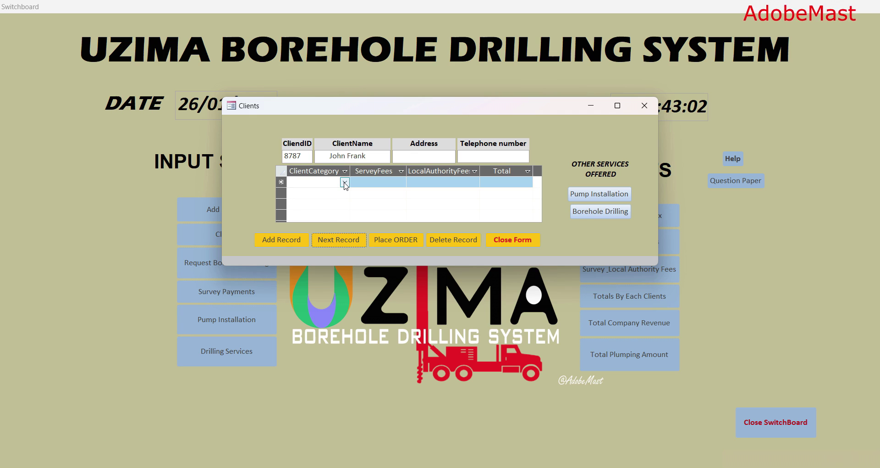
Place a single Domestic survey order: Ksh7,000 survey fee plus Ksh10,000 authority fee, Ksh17,000 total
left_click(345, 183)
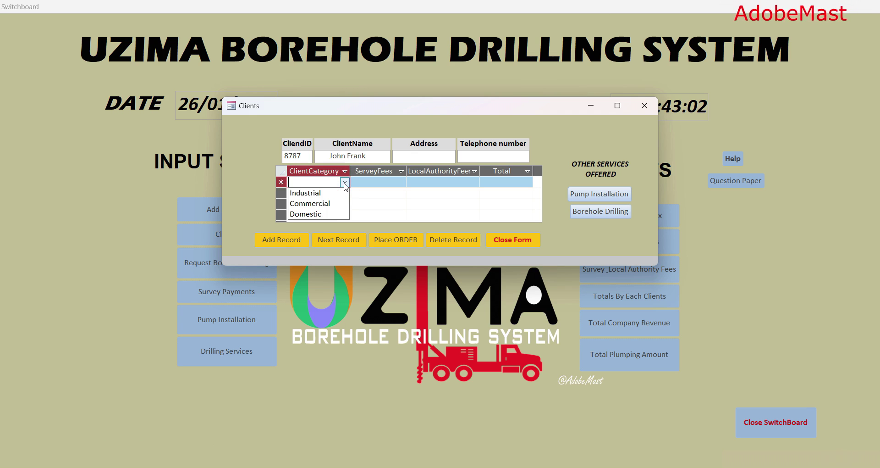
left_click(320, 218)
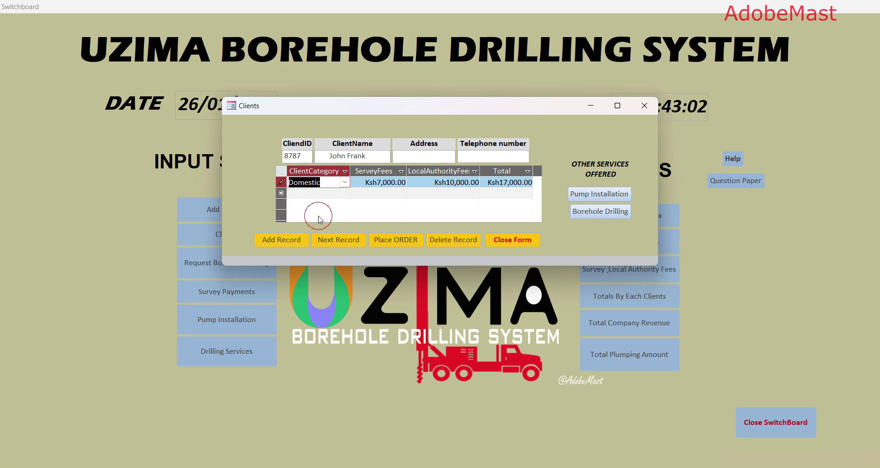
left_click(346, 192)
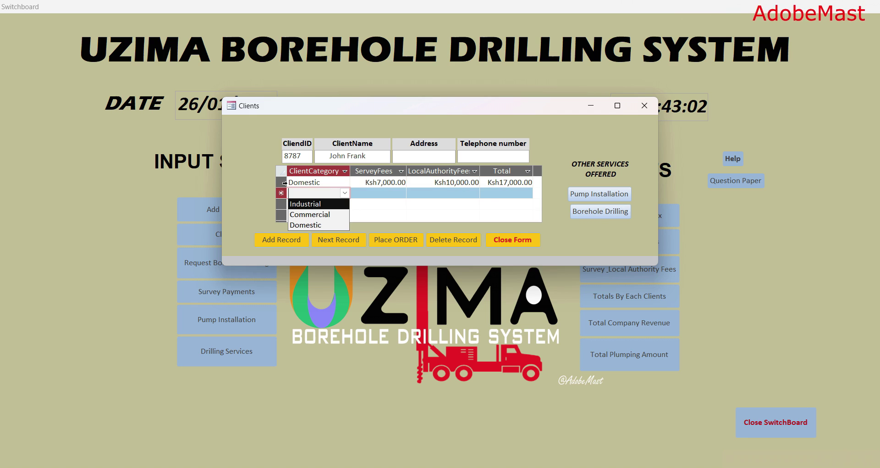
left_click(305, 183)
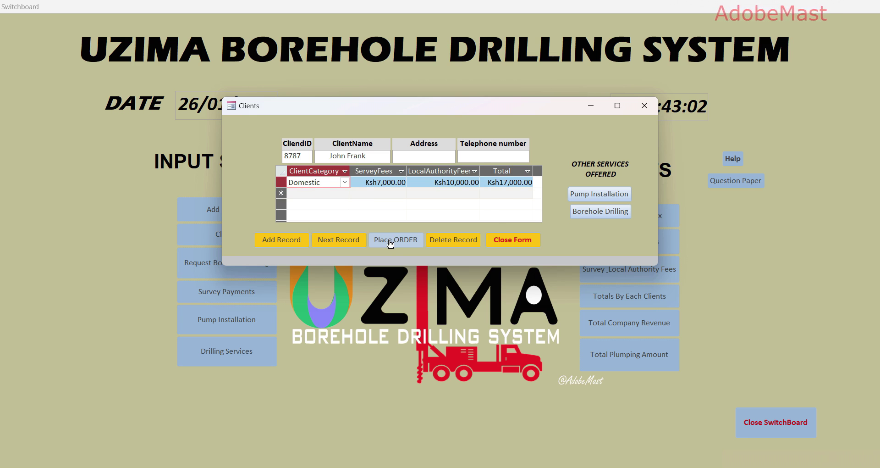
left_click(390, 240)
left_click(442, 193)
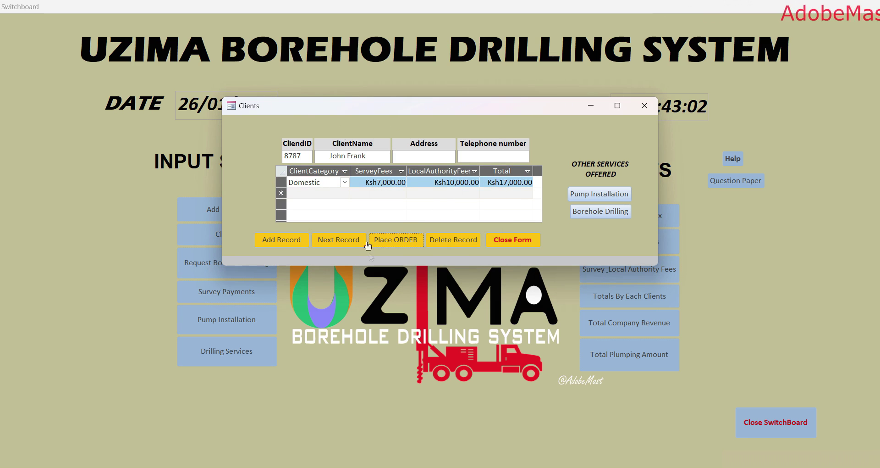